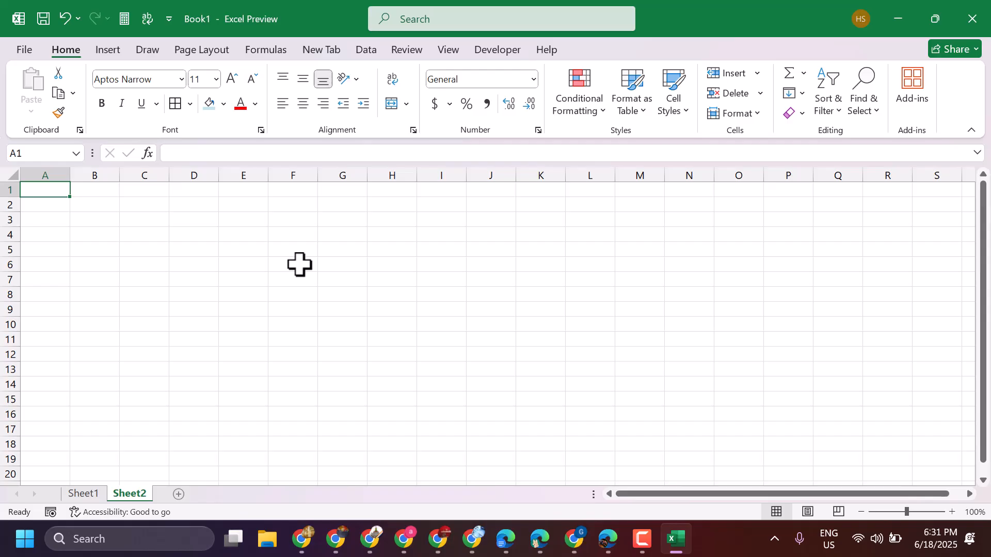
Enter the column headers Id, Name, F Name and DOB in cells A1 to D1.
type("Id")
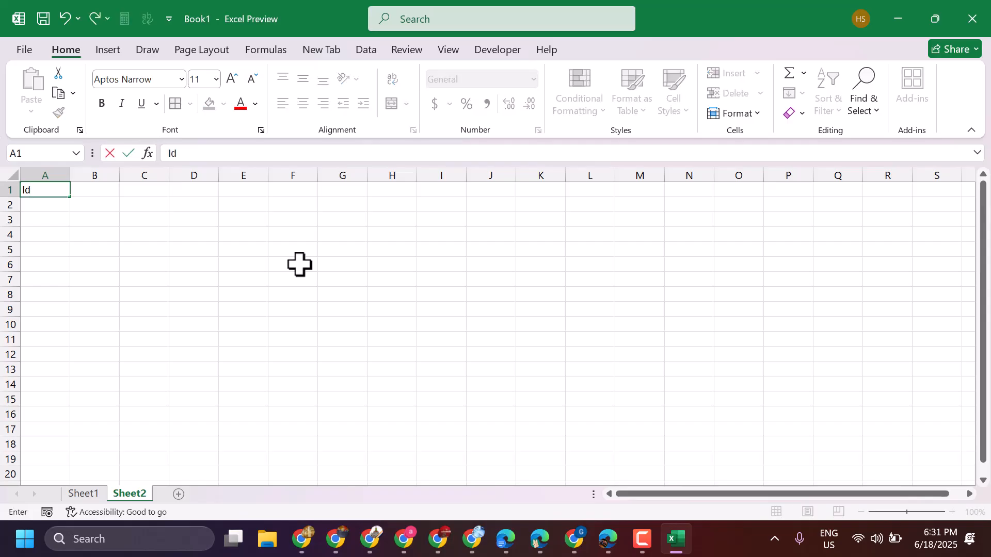
left_click(98, 192)
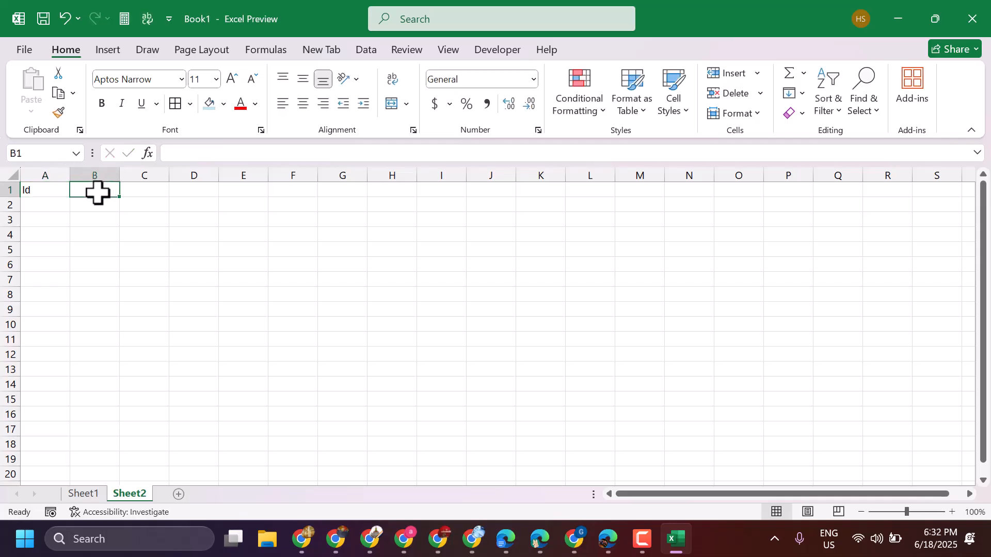
type("Name")
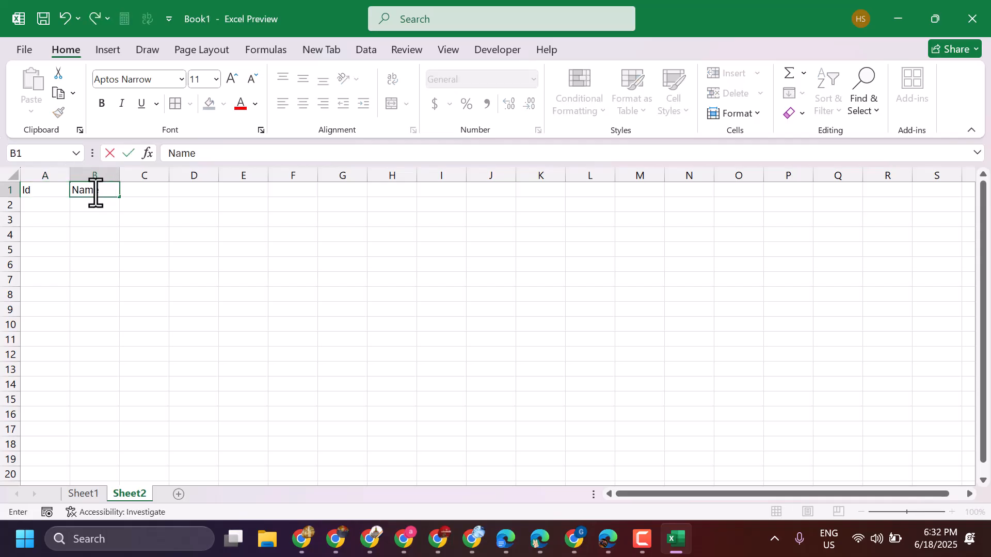
left_click(145, 192)
type("F Nam")
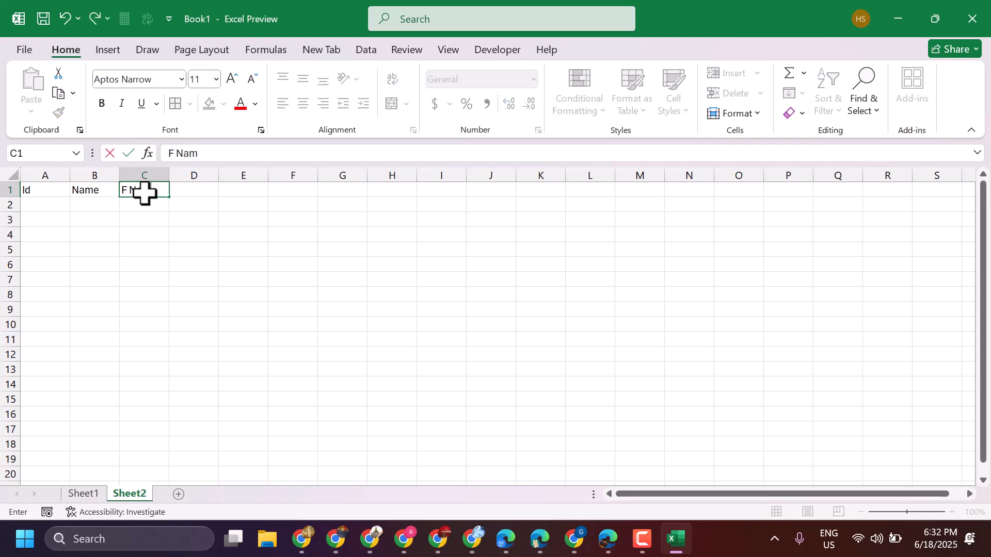
type("e")
left_click(200, 190)
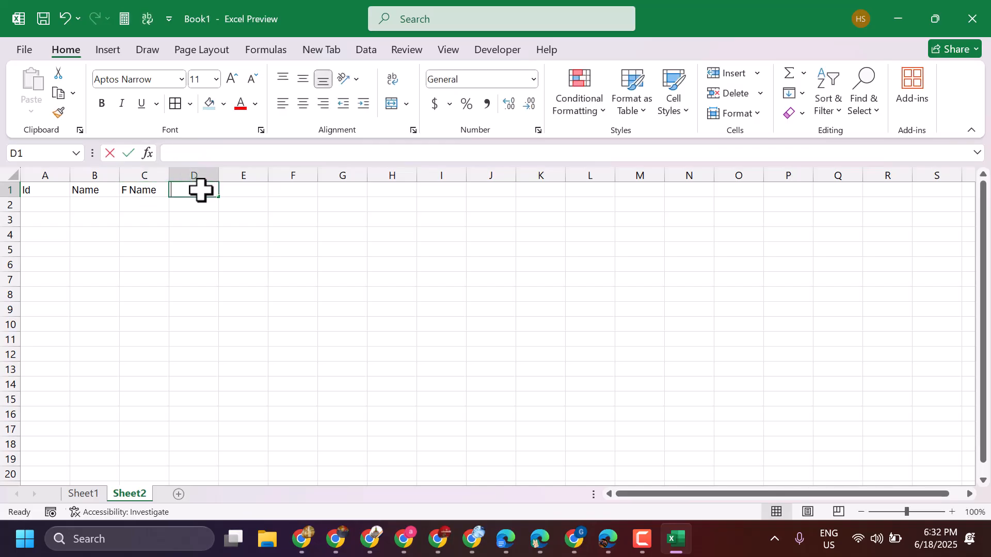
type("DOB")
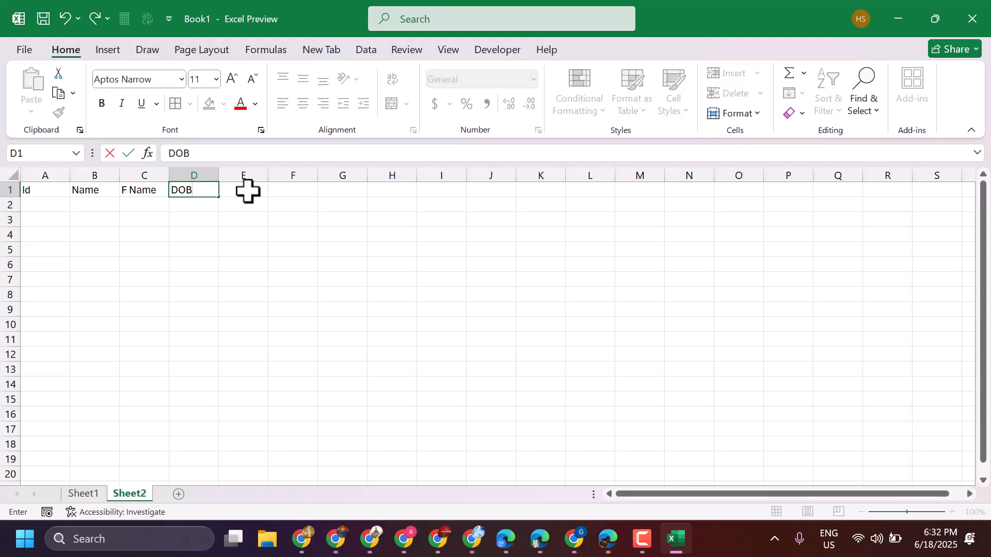
left_click(253, 192)
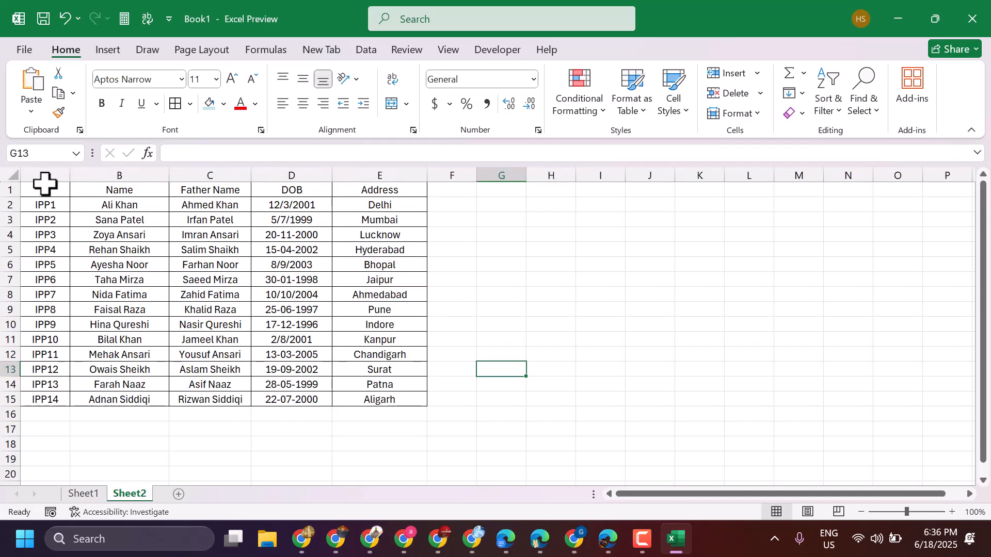
Fill the header row A1:E1 of the table with light blue.
left_click_drag(44, 189, 392, 191)
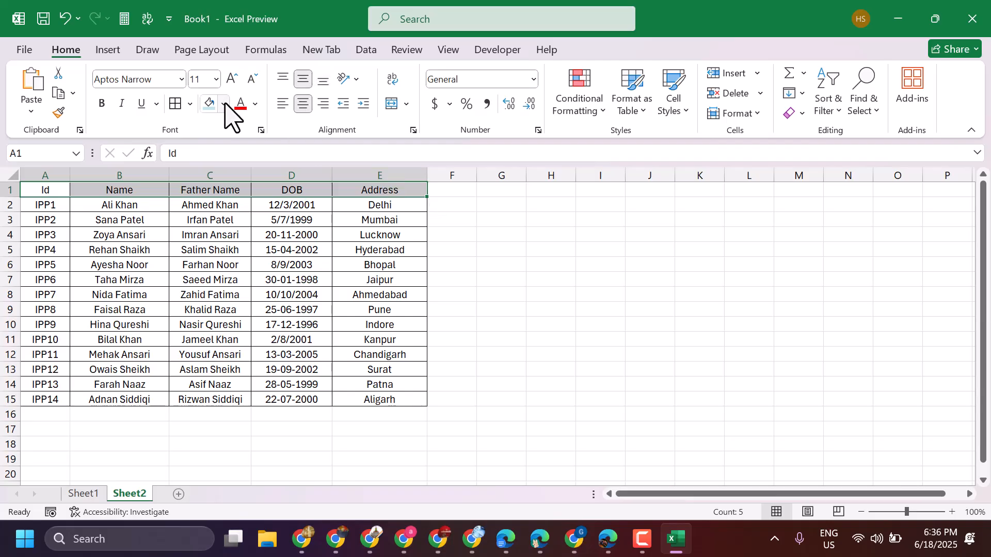
left_click(209, 103)
left_click(538, 285)
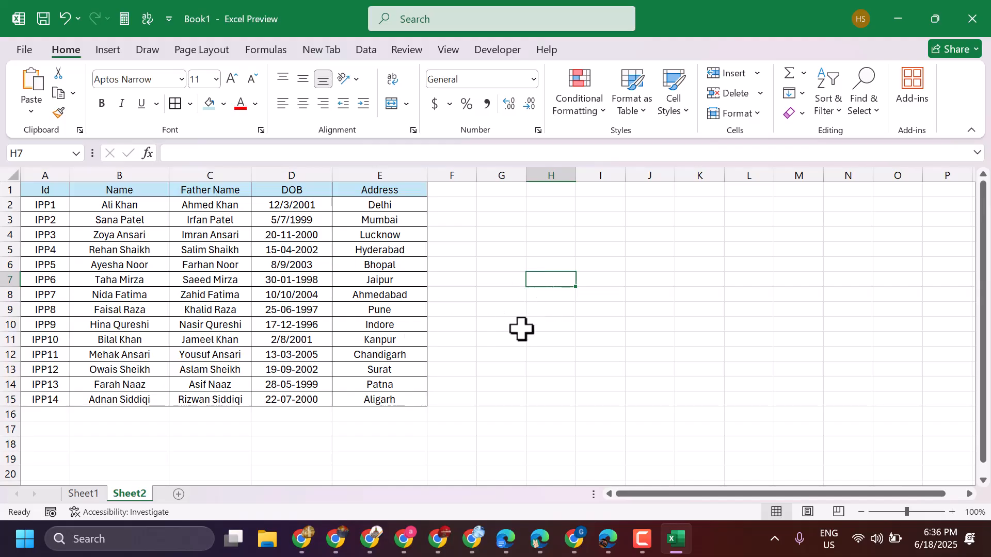
left_click(480, 309)
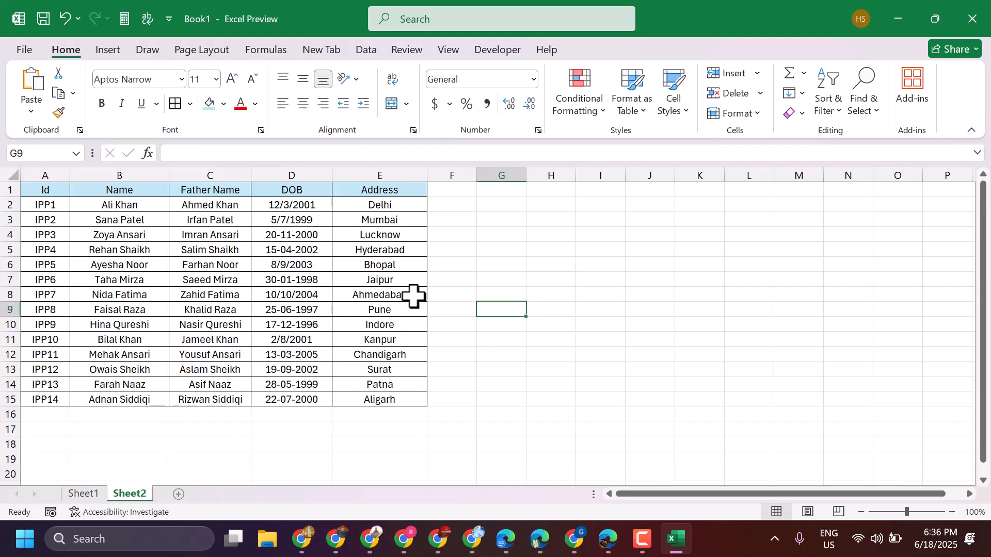
Copy the header row A1:E1, paste it transposed starting at H1, and widen column H to fit the labels.
left_click_drag(37, 190, 345, 184)
right_click(333, 187)
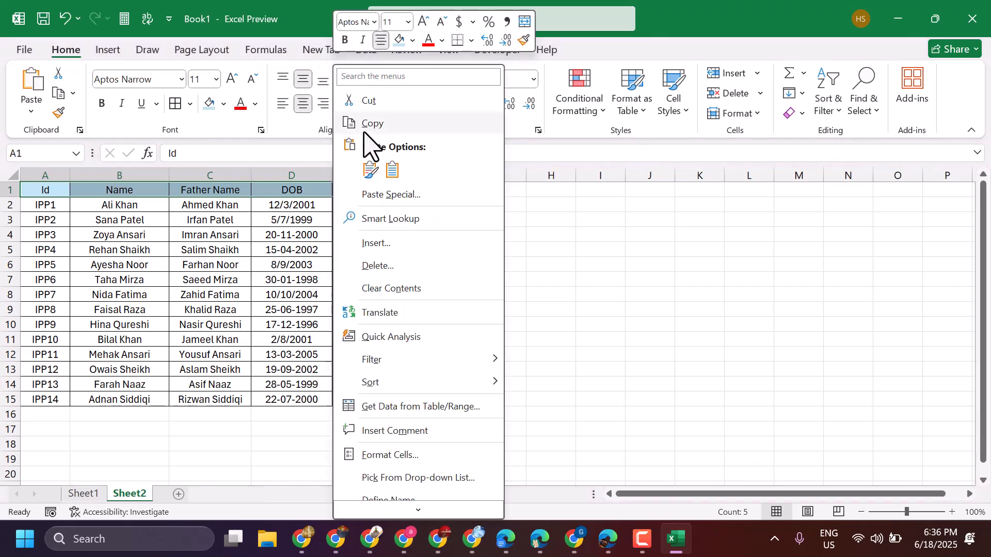
left_click(371, 124)
left_click(547, 192)
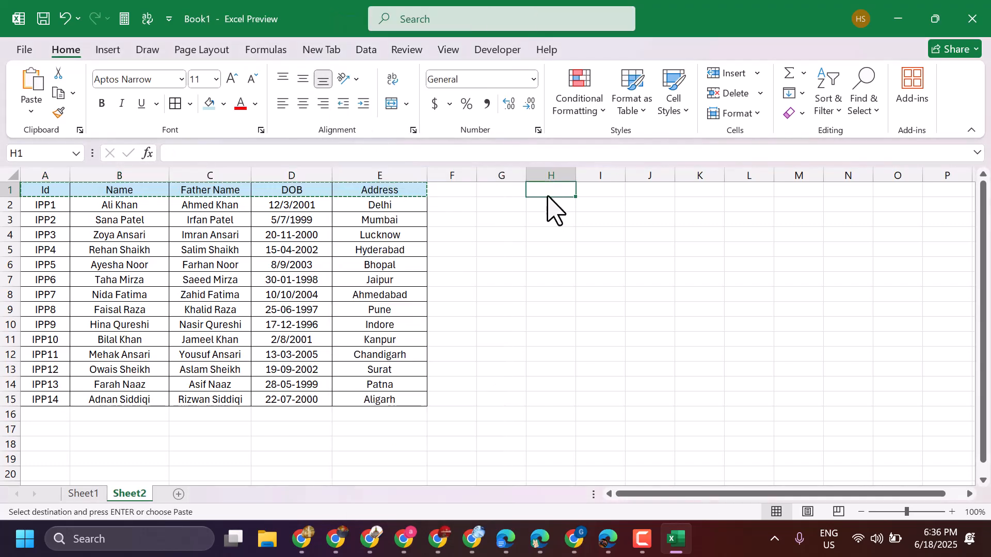
right_click(535, 189)
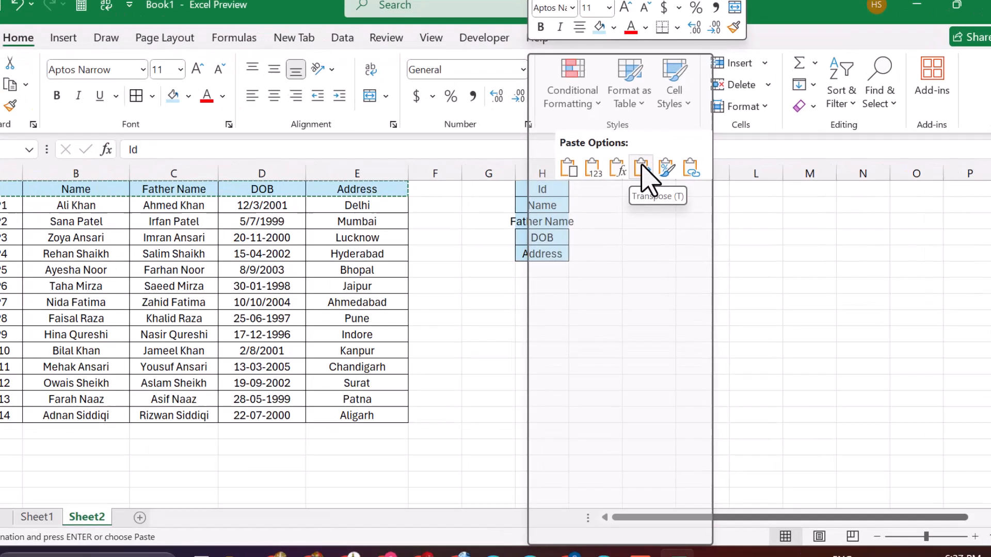
left_click(644, 170)
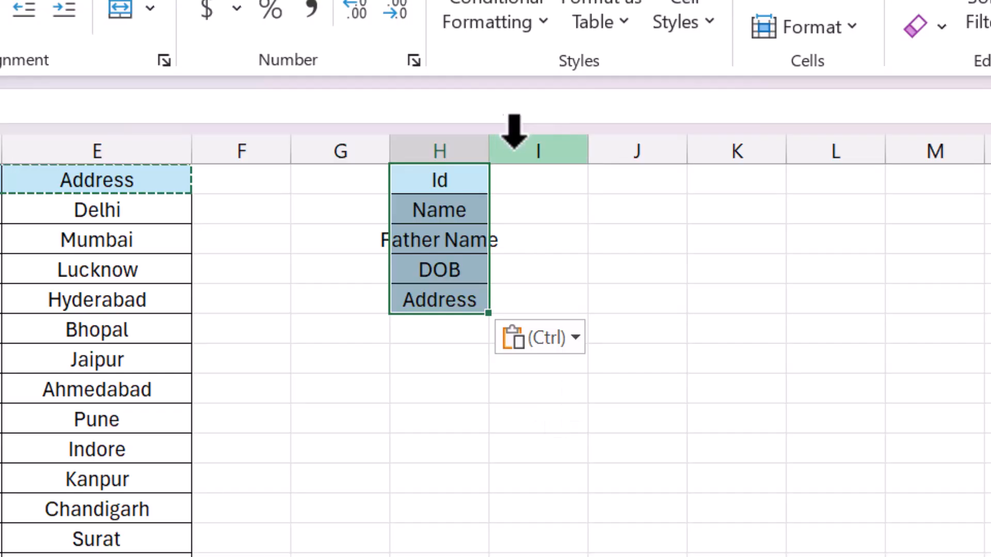
left_click_drag(487, 150, 544, 148)
left_click(694, 415)
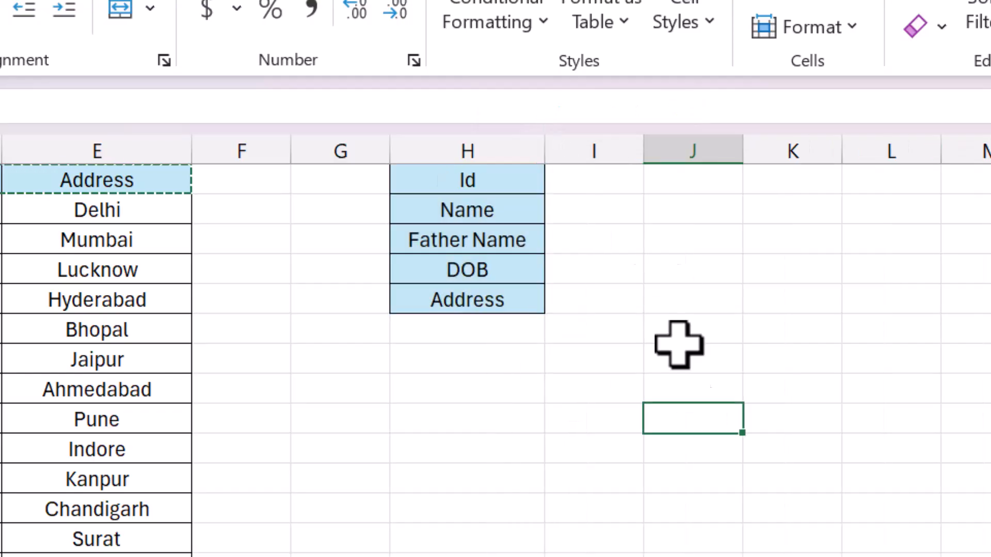
Enter the first record's Id, as in cell A2, in cell I1 beside the transposed Id label.
left_click(611, 184)
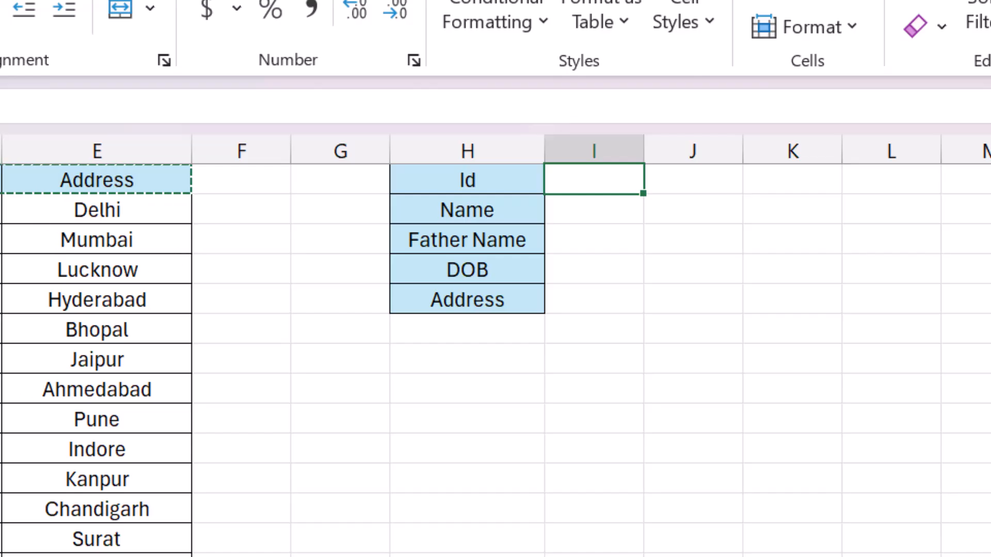
double_click(374, 477)
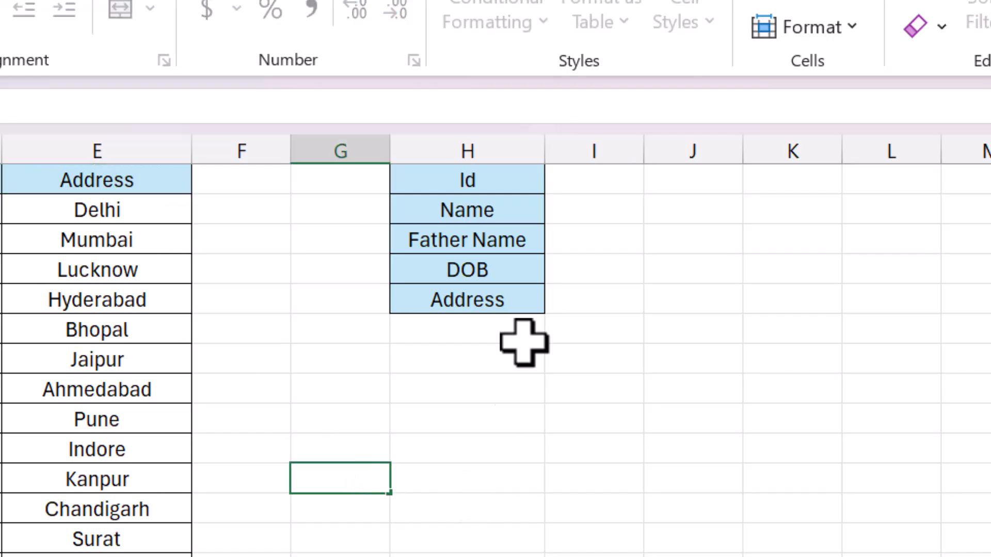
left_click(597, 186)
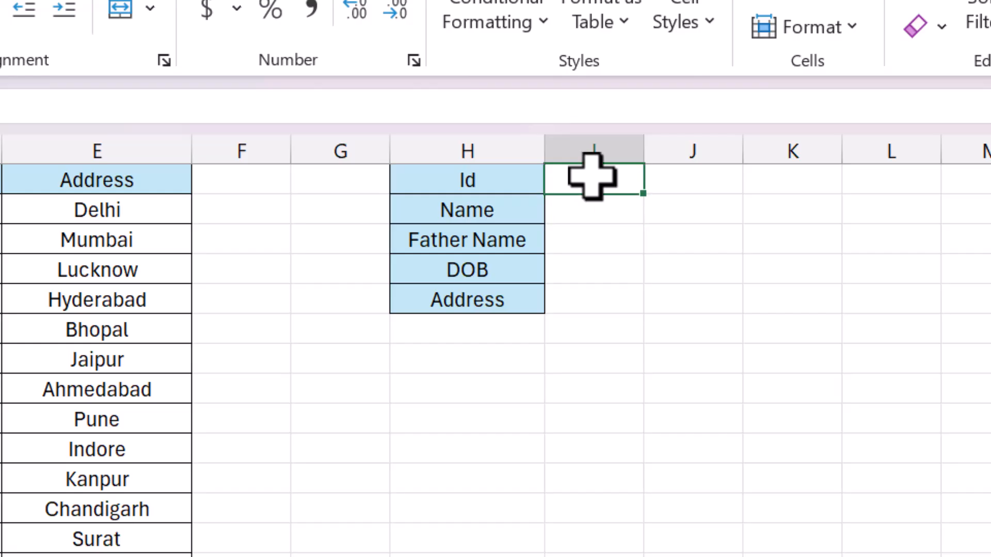
type("IP")
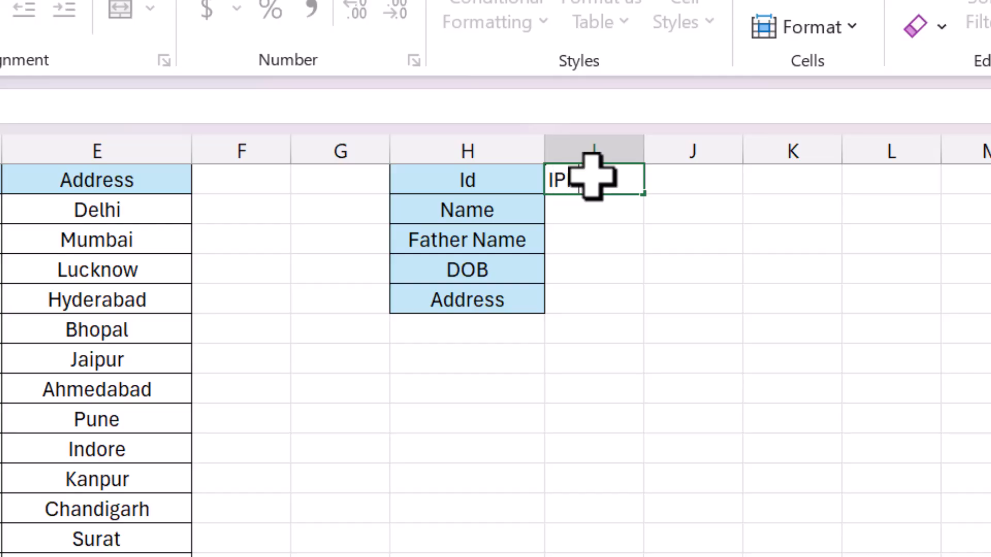
type("P1")
key("Return")
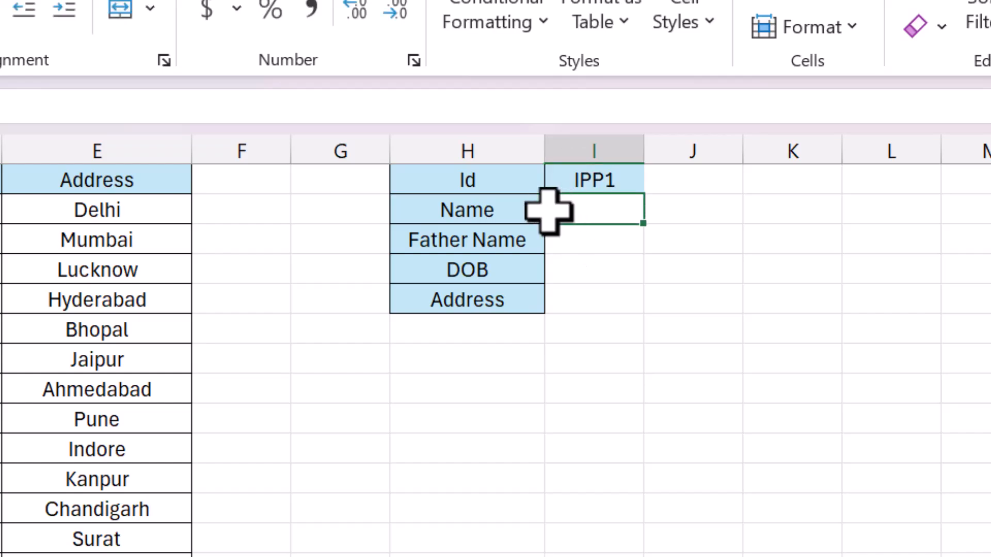
Start a VLOOKUP formula in I2 with I1 as the lookup value and A1:E15 as the table array.
type("=")
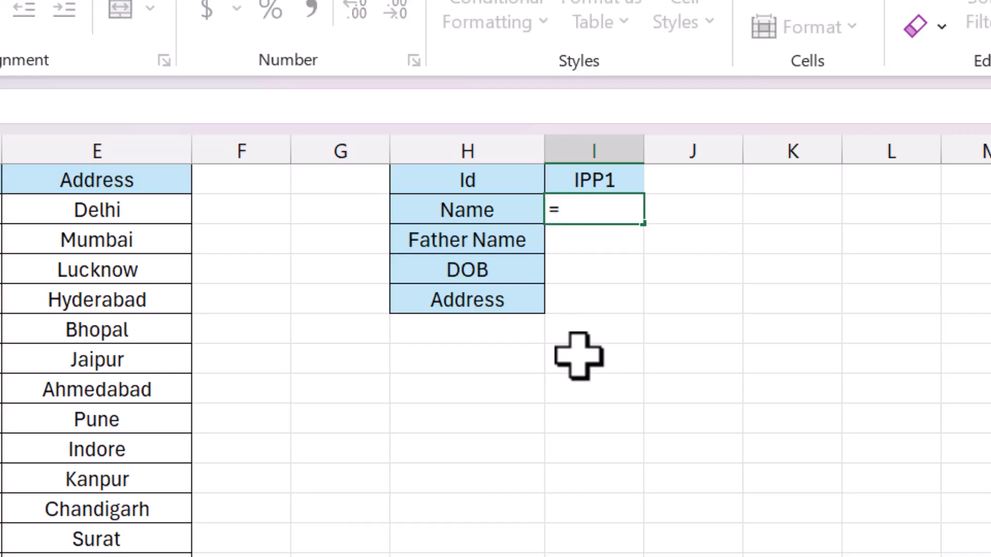
left_click(796, 526)
double_click(605, 209)
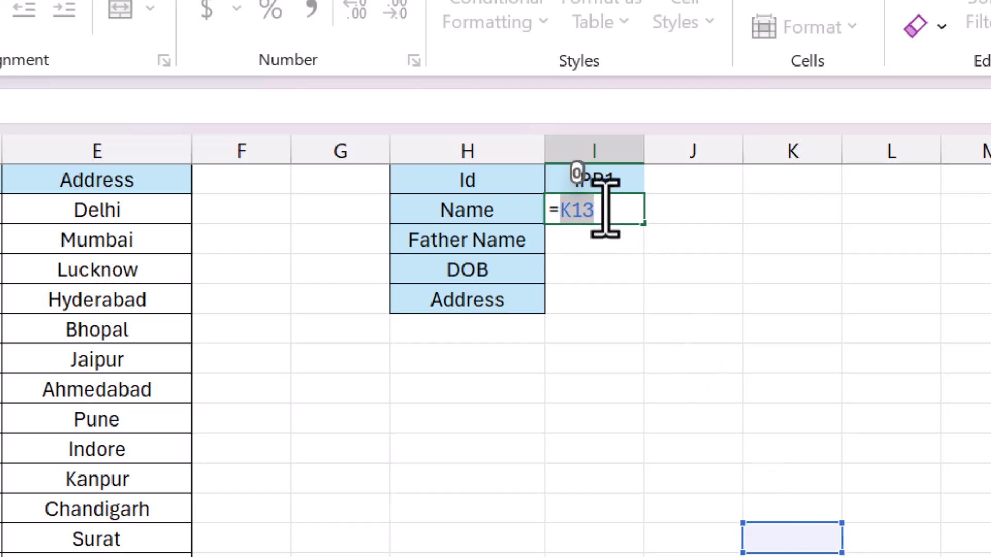
key("BackSpace")
type("VL")
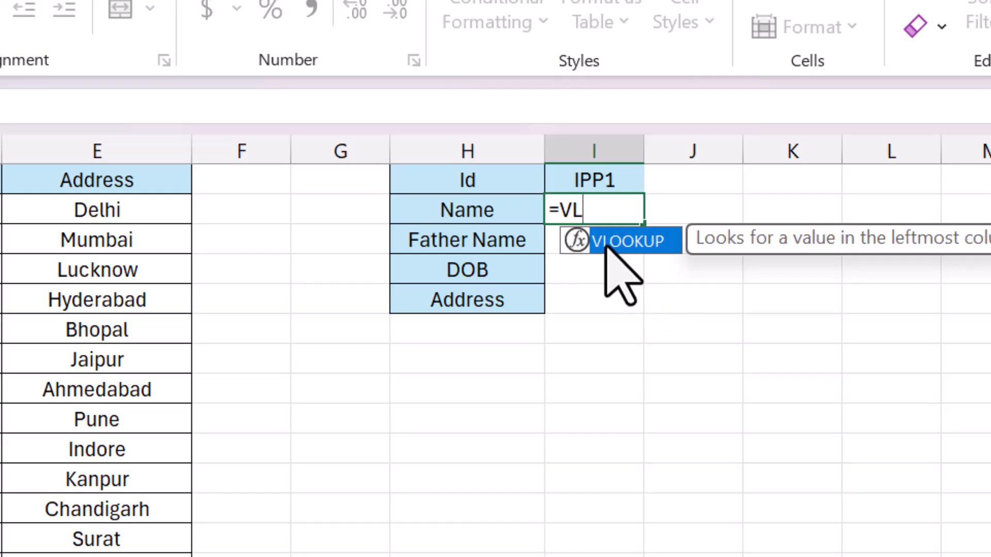
double_click(608, 243)
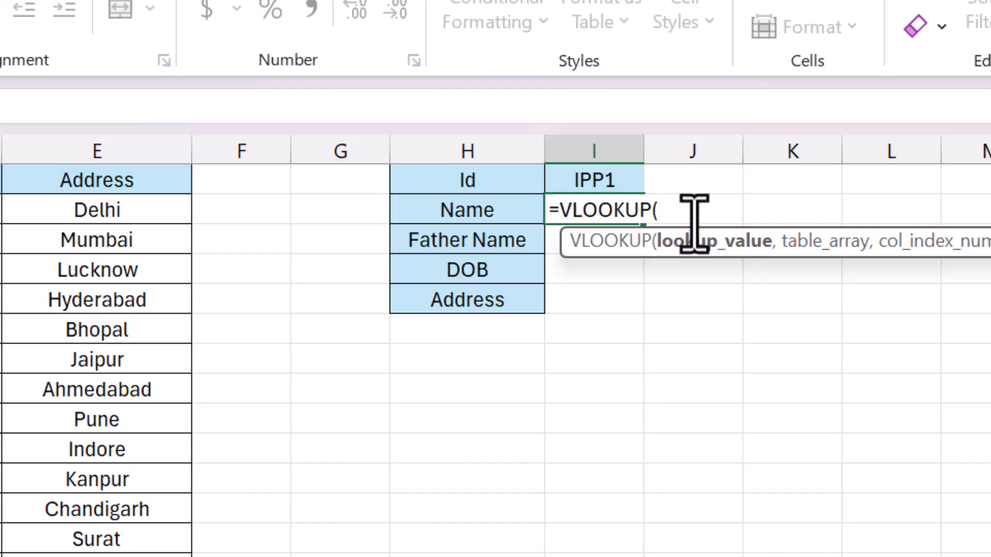
left_click(588, 170)
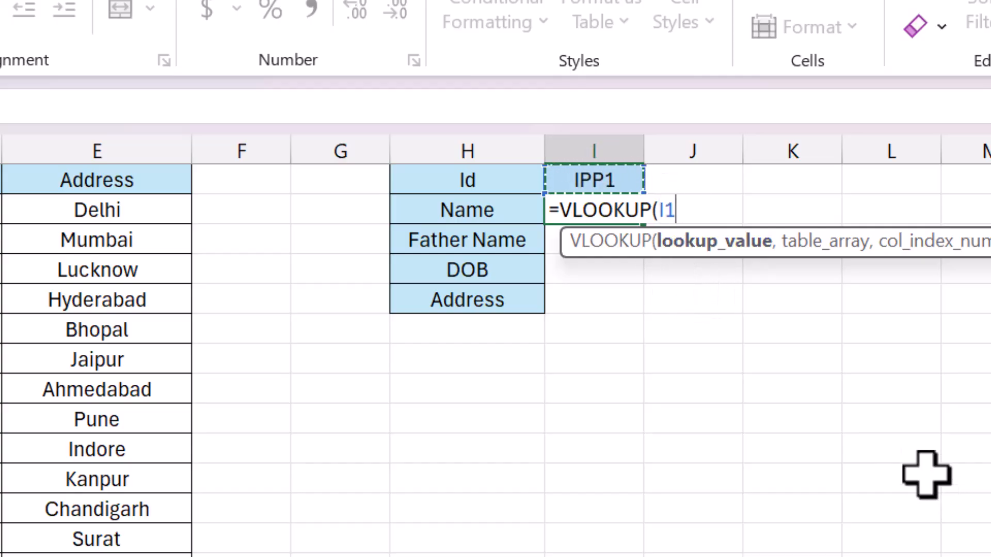
type(",")
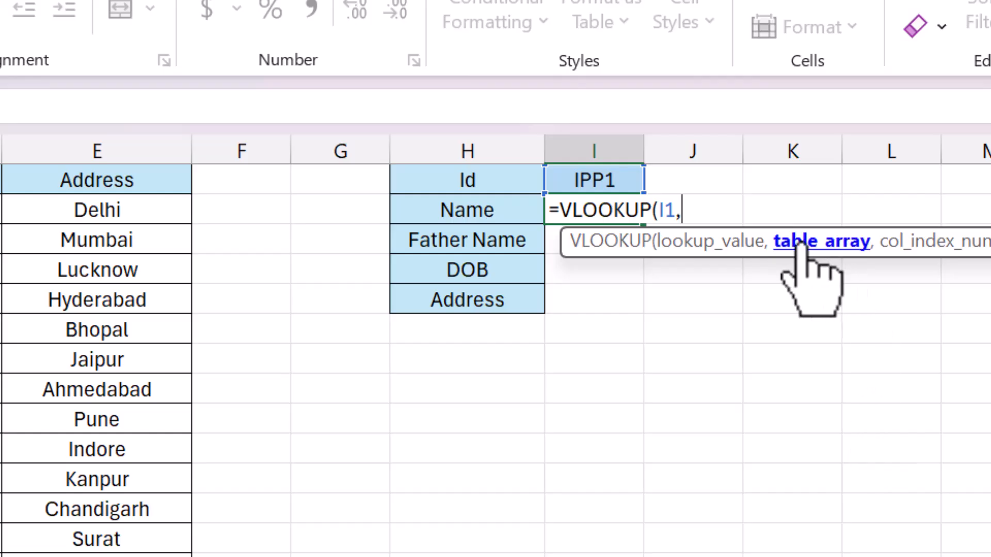
left_click_drag(3, 180, 129, 556)
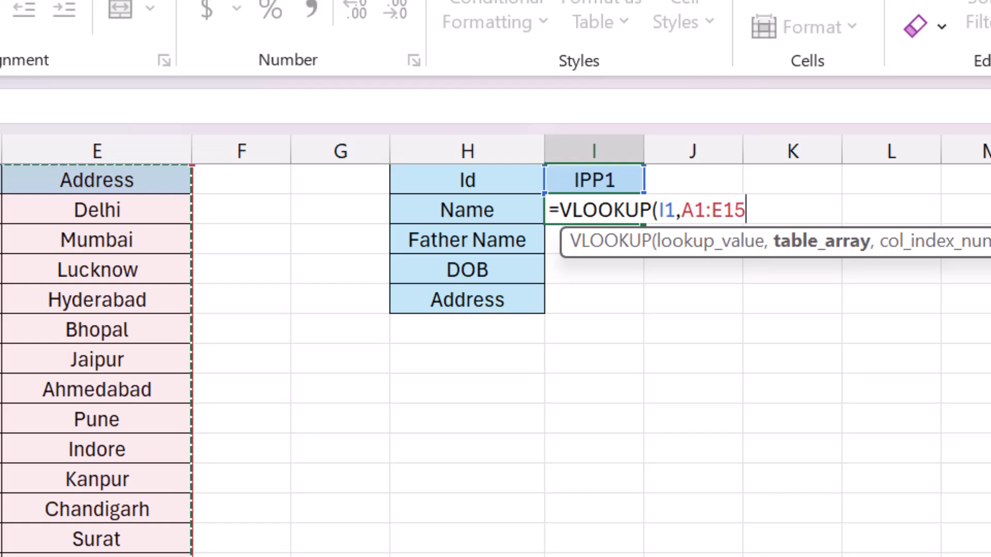
Complete the VLOOKUP in I2 with ROW() as the column index and 0 for exact match, accepting the bracket correction.
type(",R")
type("OW")
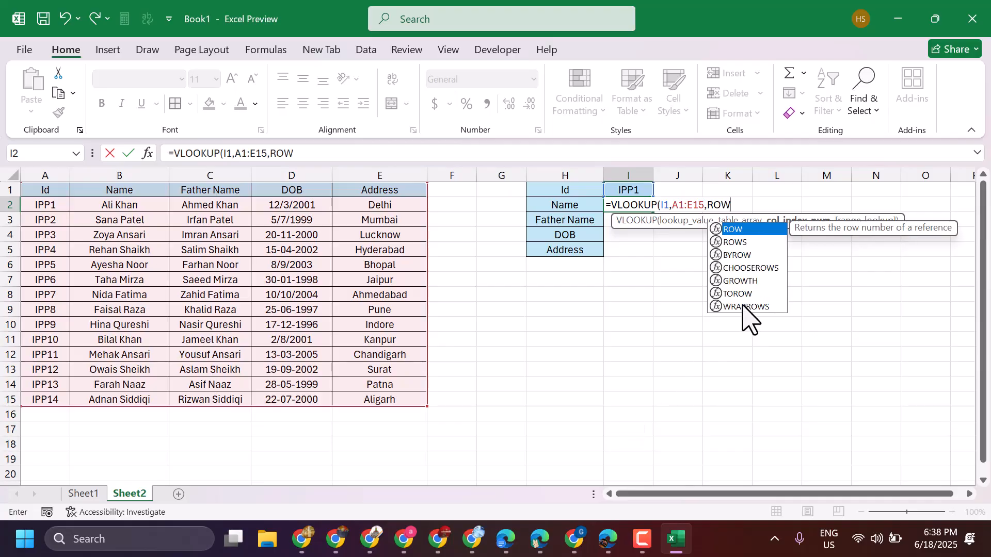
double_click(733, 230)
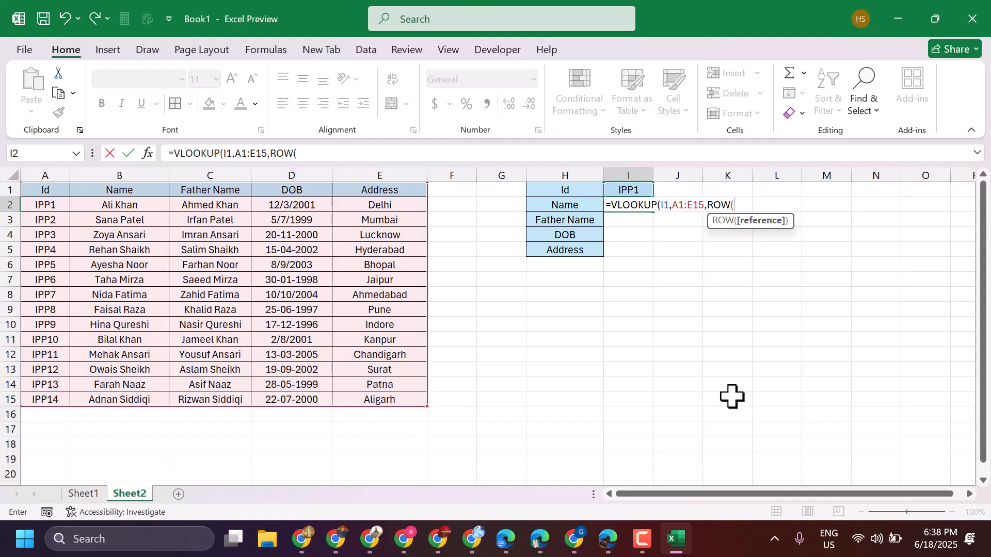
type(")")
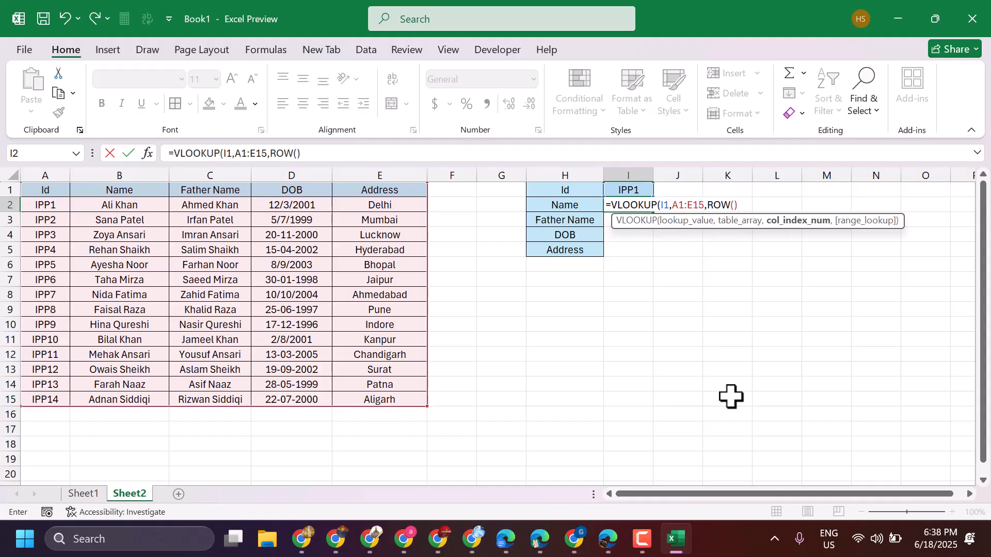
type(",0")
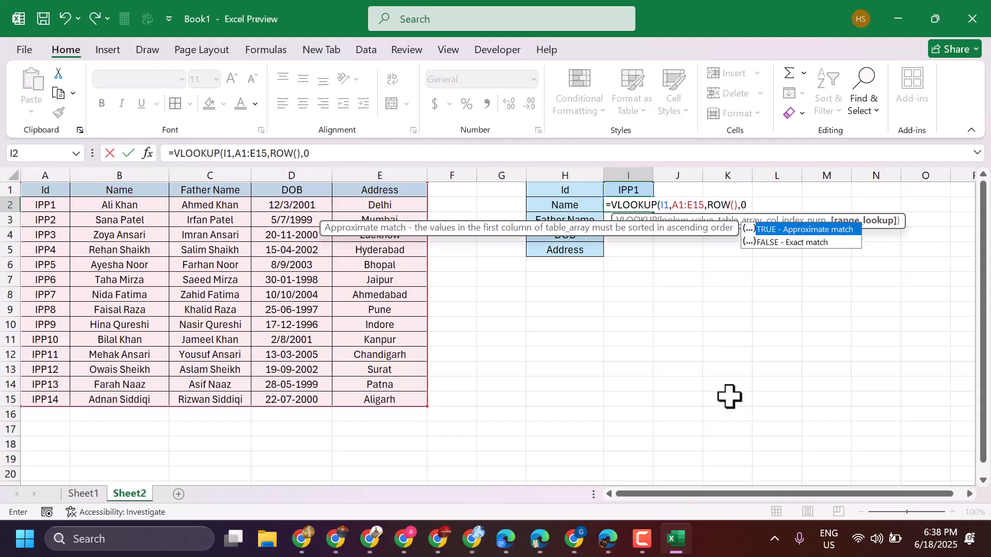
key("Return")
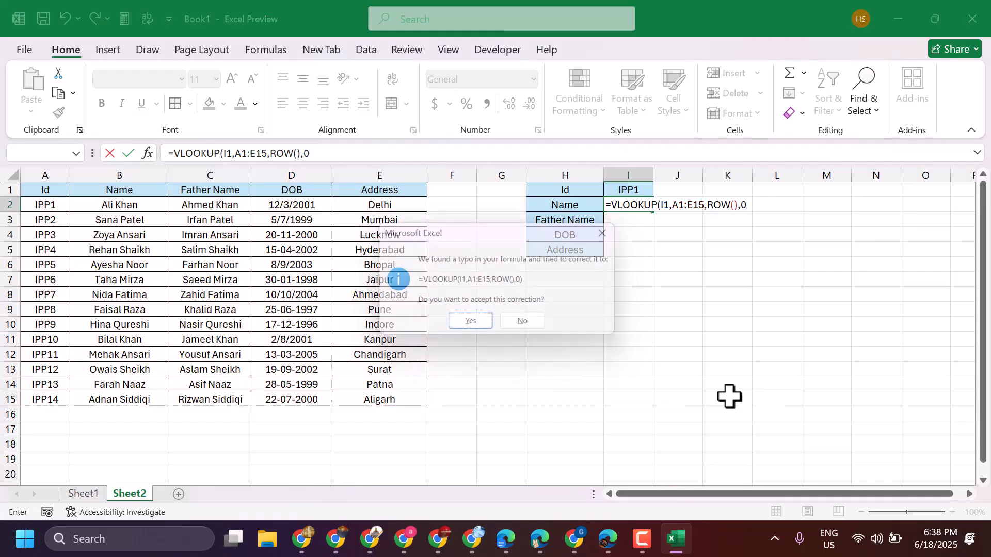
left_click(471, 325)
Fill the VLOOKUP formula from I2 down to I5 and widen column I.
left_click(641, 207)
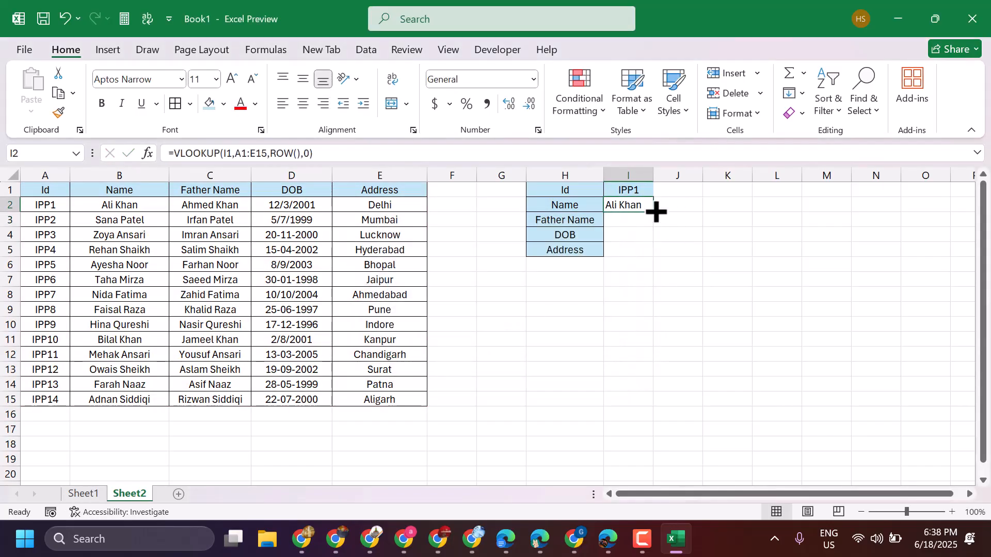
left_click_drag(653, 212, 648, 253)
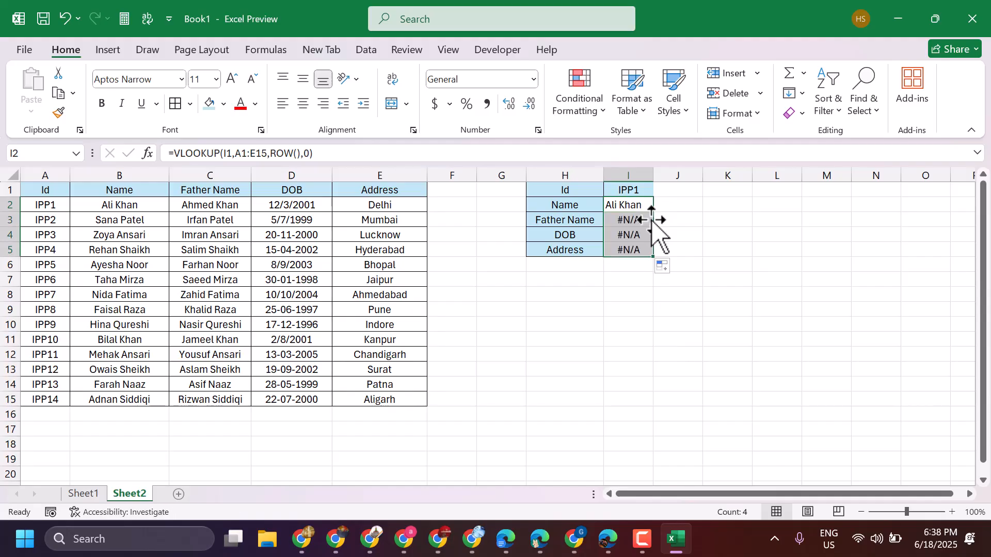
left_click_drag(654, 170, 699, 171)
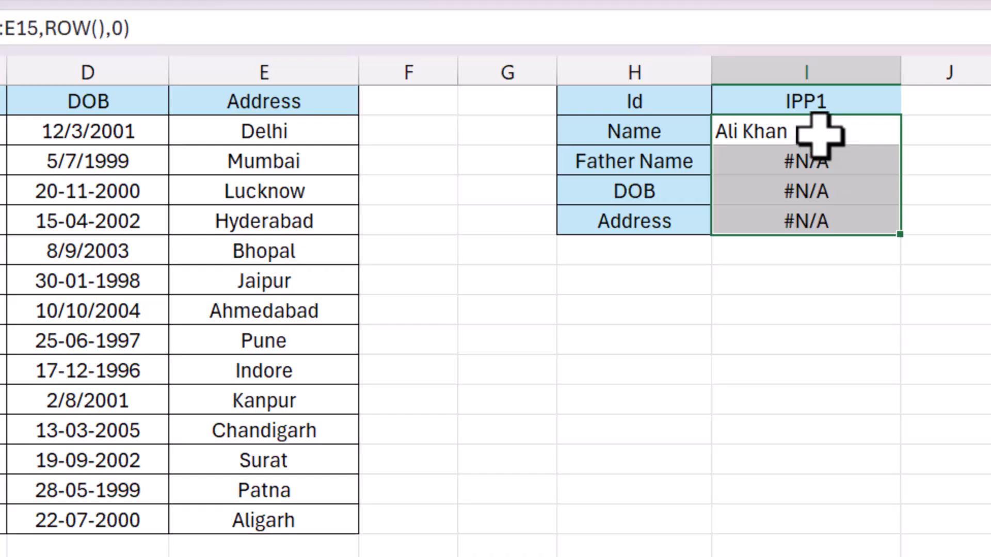
Make the lookup value $I$1 and the table array $A$1:$E$15 absolute references in the VLOOKUP formula in I2.
double_click(807, 132)
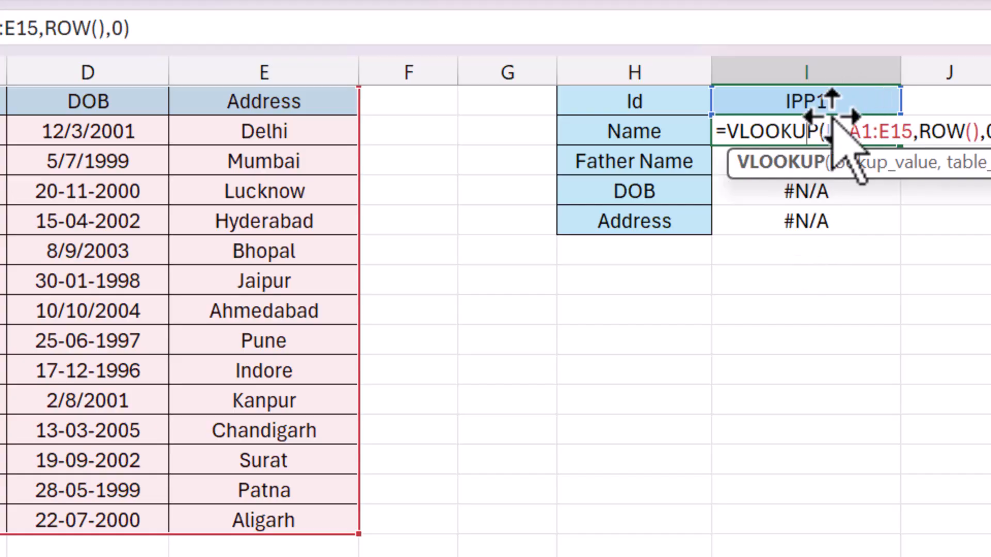
left_click_drag(826, 133, 842, 130)
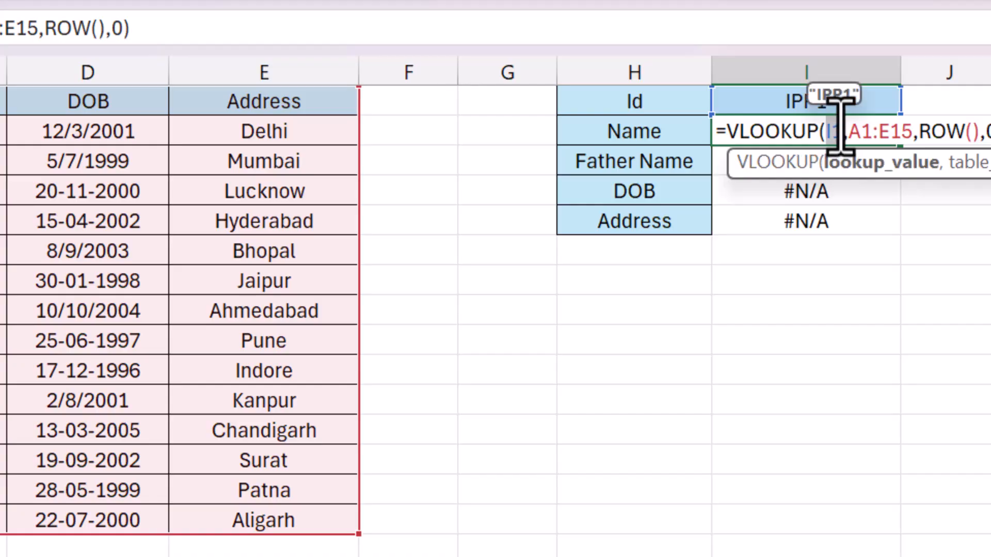
key("F4")
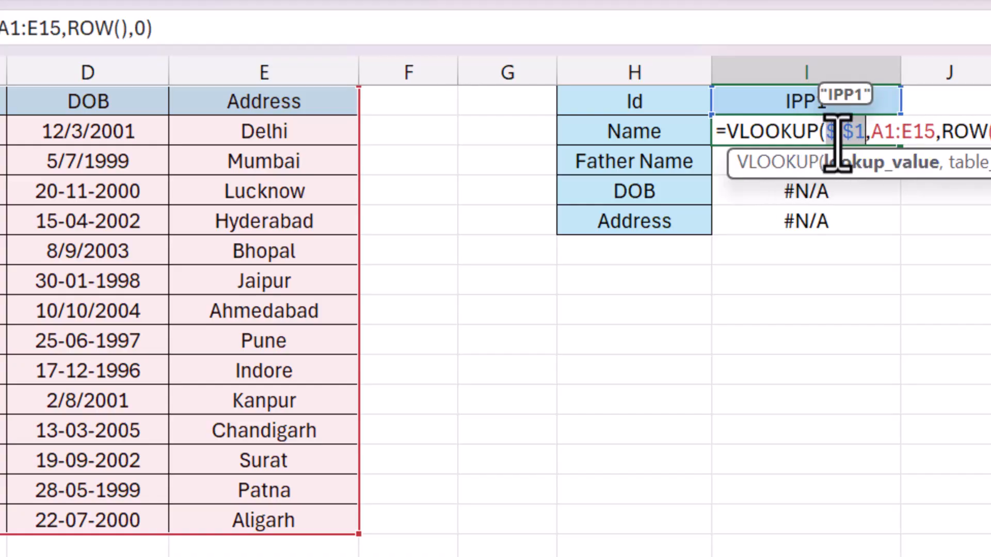
left_click_drag(872, 132, 935, 131)
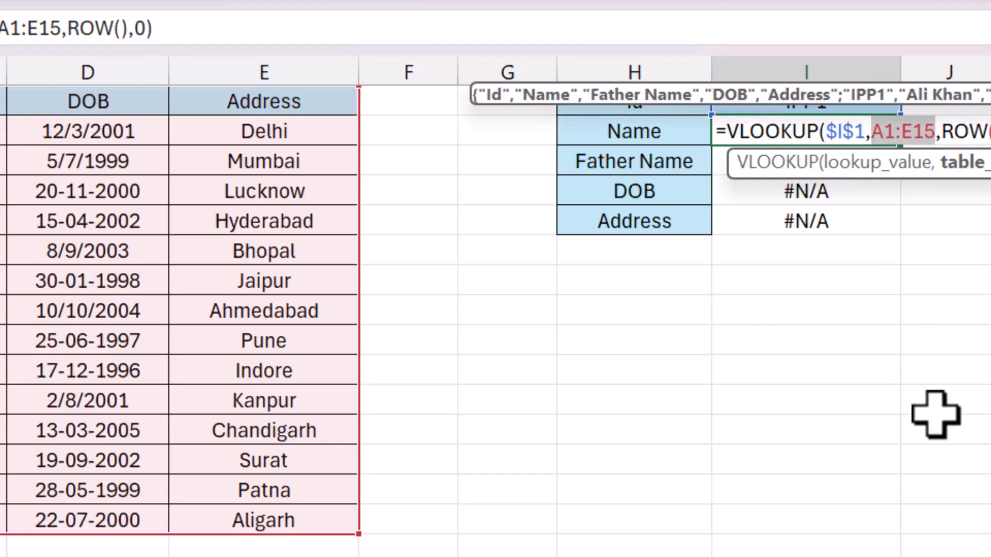
key("F4")
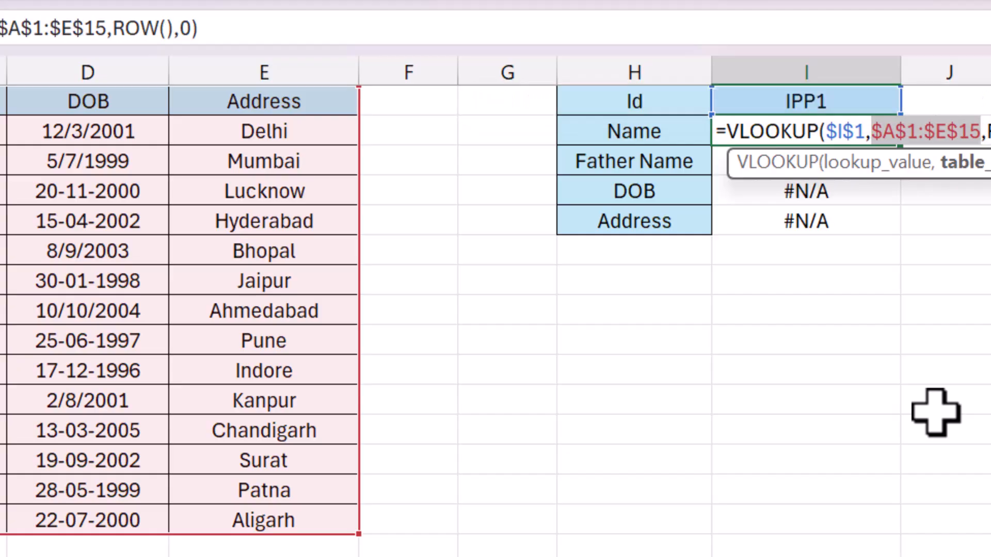
key("Return")
Fill the corrected VLOOKUP formula from I2 down to I5.
left_click(896, 130)
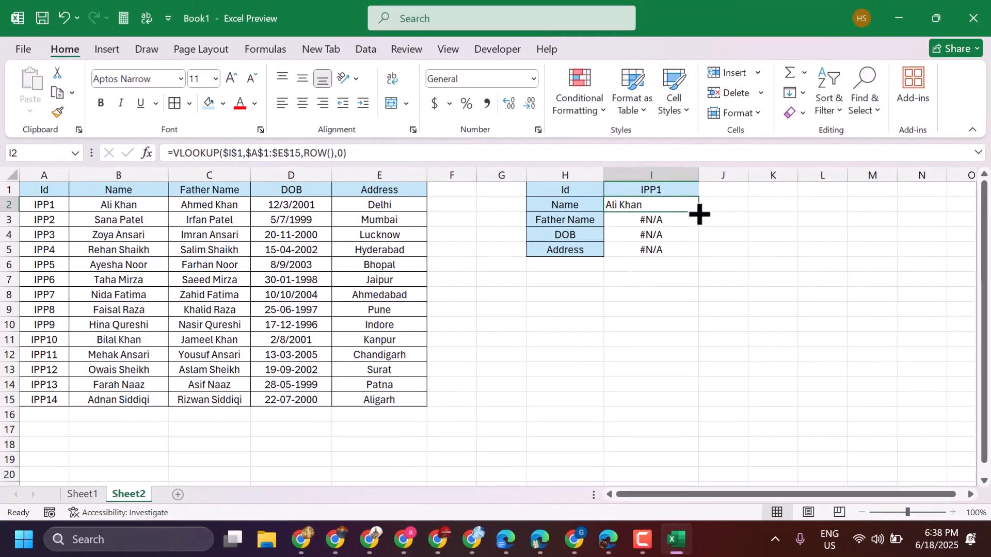
left_click_drag(899, 145, 901, 231)
left_click_drag(697, 254, 697, 255)
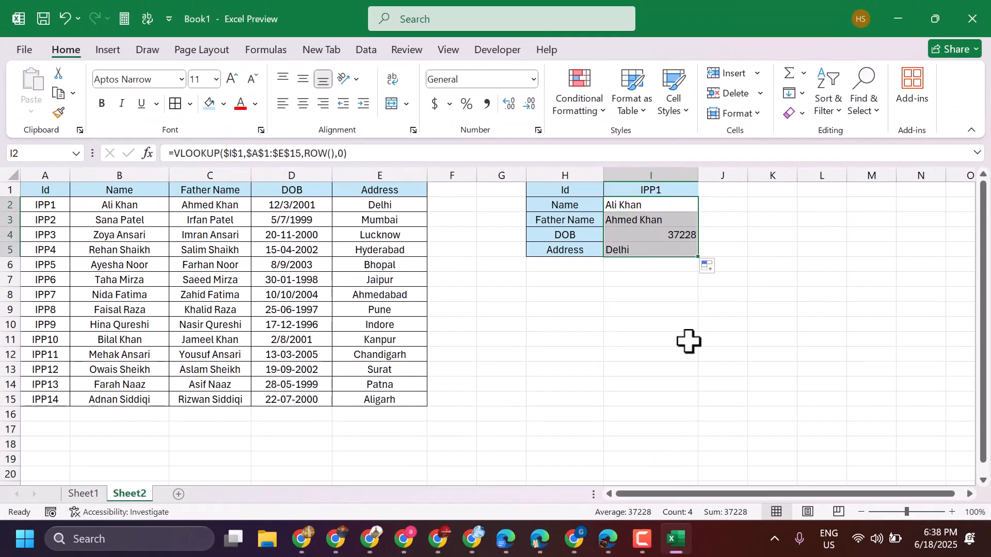
Left-align cells H2:I5, and apply top and left alignment to the card's values in I1:I5.
left_click(928, 512)
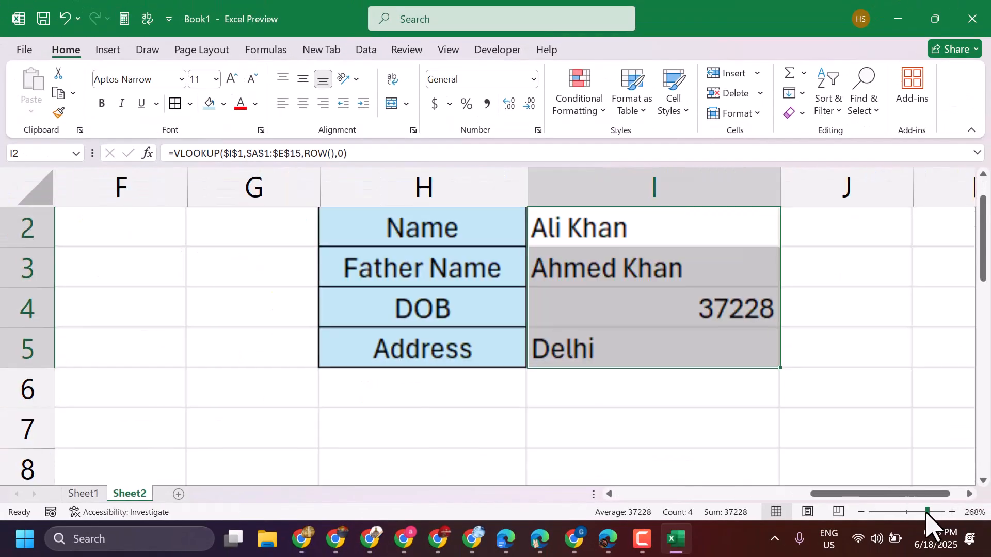
left_click(763, 412)
left_click_drag(378, 219, 656, 339)
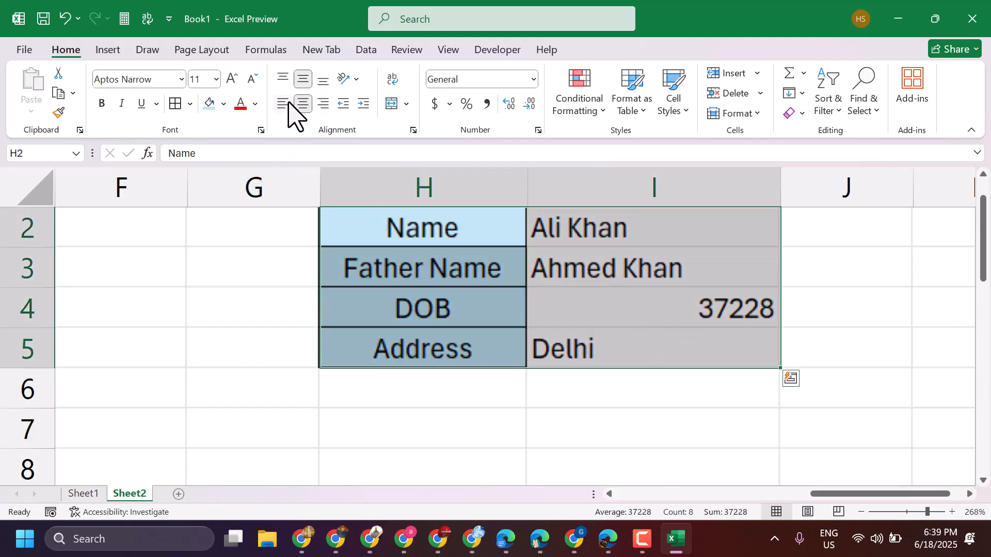
left_click(638, 401)
scroll(758, 369, "up", 1)
left_click_drag(557, 228, 675, 387)
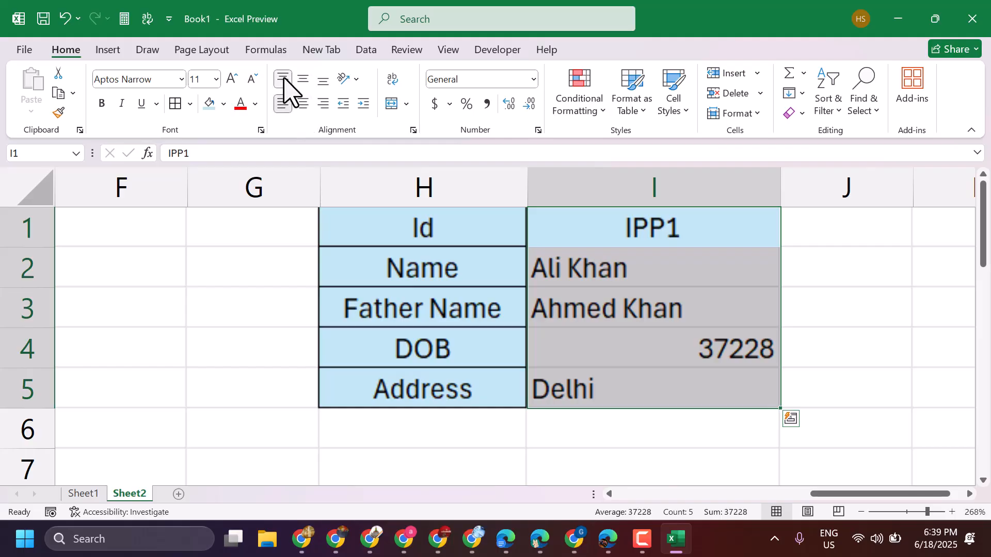
left_click(626, 338)
Change the lookup Id in I1 to the second record's Id, as in cell A3.
left_click(667, 238)
double_click(557, 214)
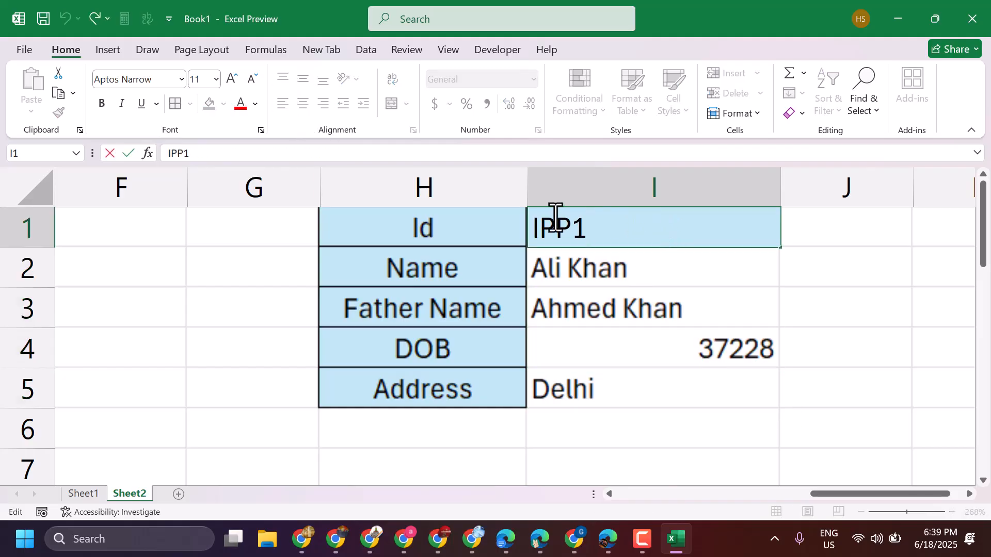
left_click_drag(570, 224, 590, 228)
type("2")
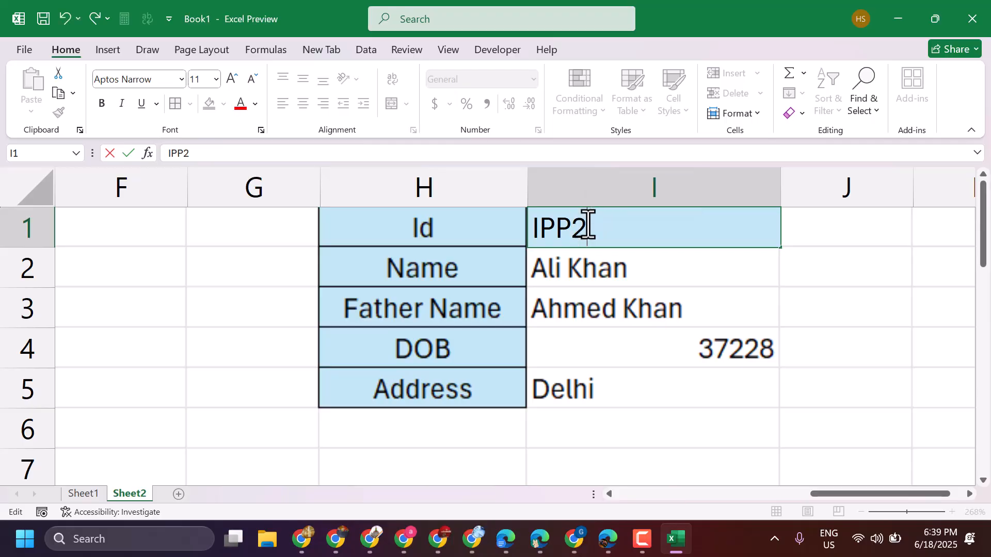
key("Return")
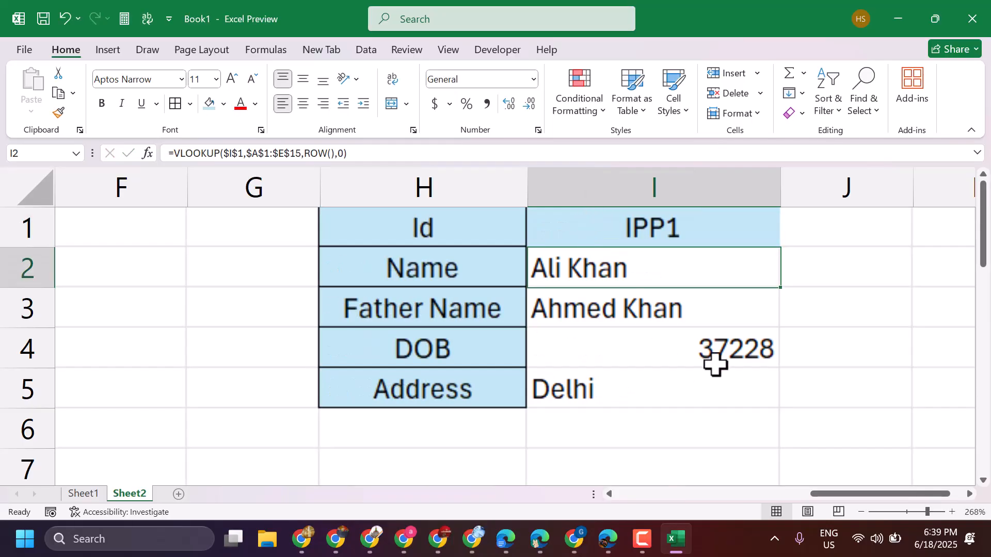
Format the DOB result in I4 as Short Date.
left_click(703, 350)
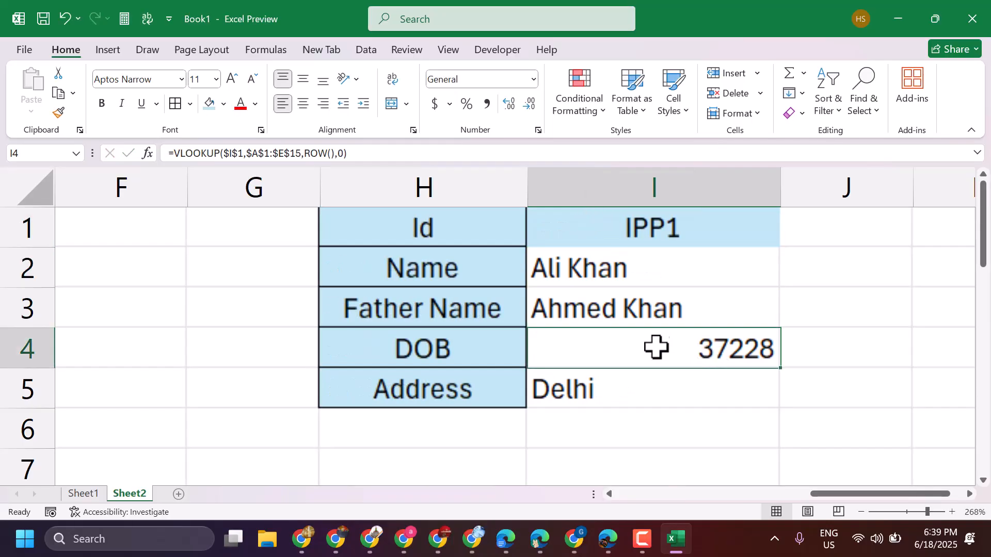
left_click(533, 80)
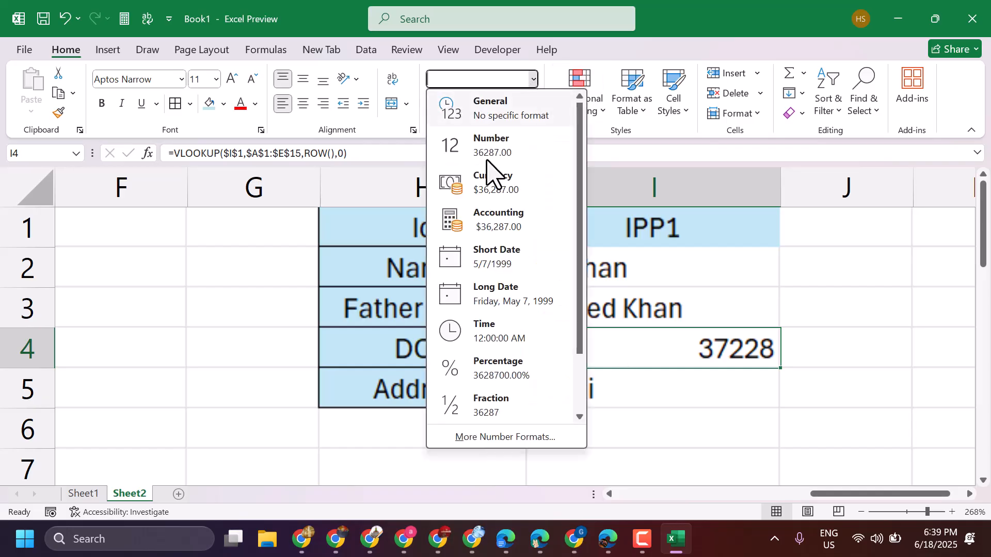
left_click(494, 263)
left_click(681, 413)
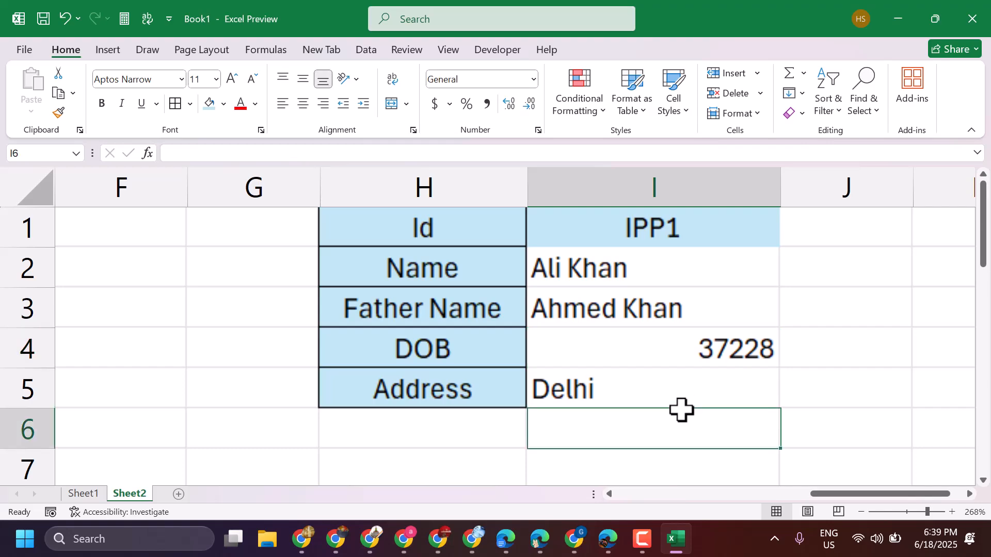
left_click(909, 512)
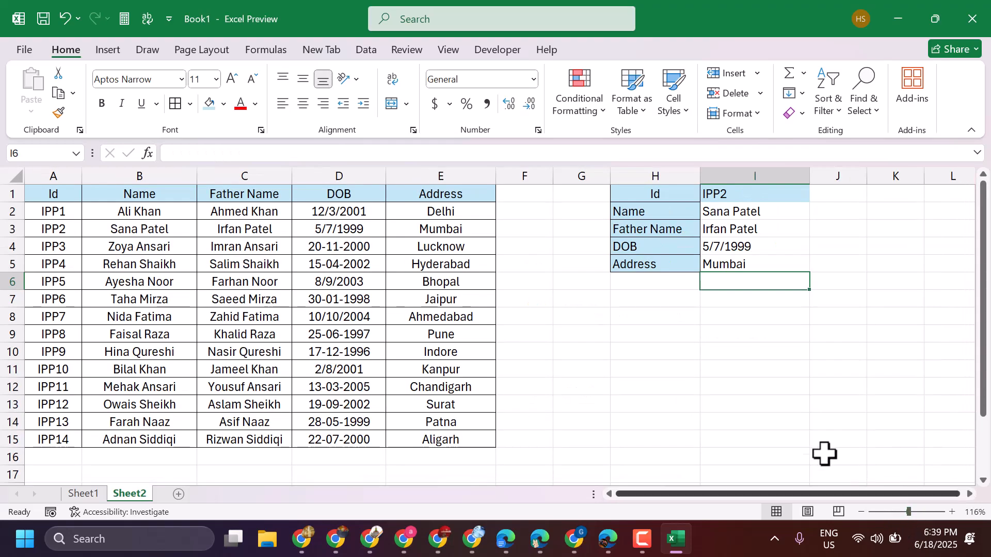
left_click(752, 405)
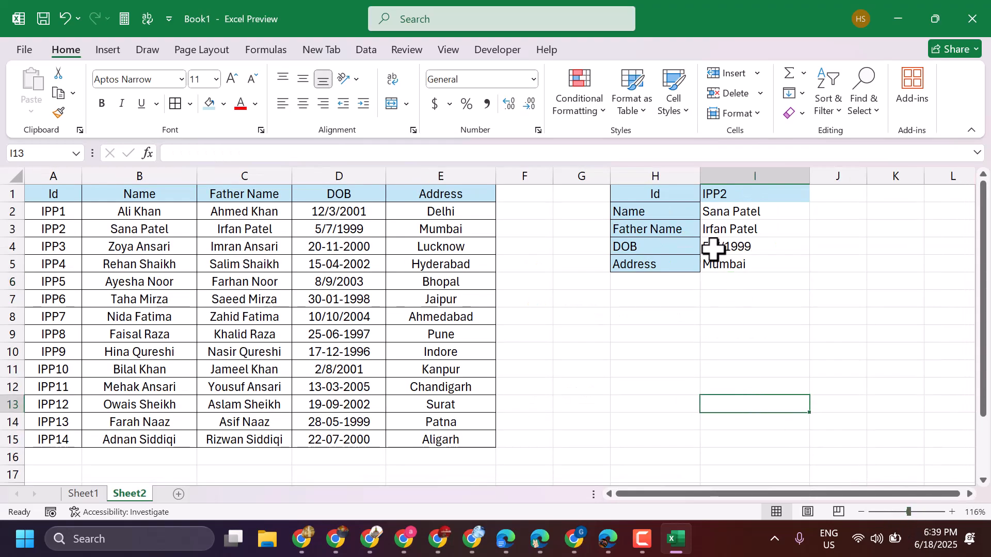
Change the lookup Id in I1 to the third record's Id, as in cell A4.
left_click(741, 193)
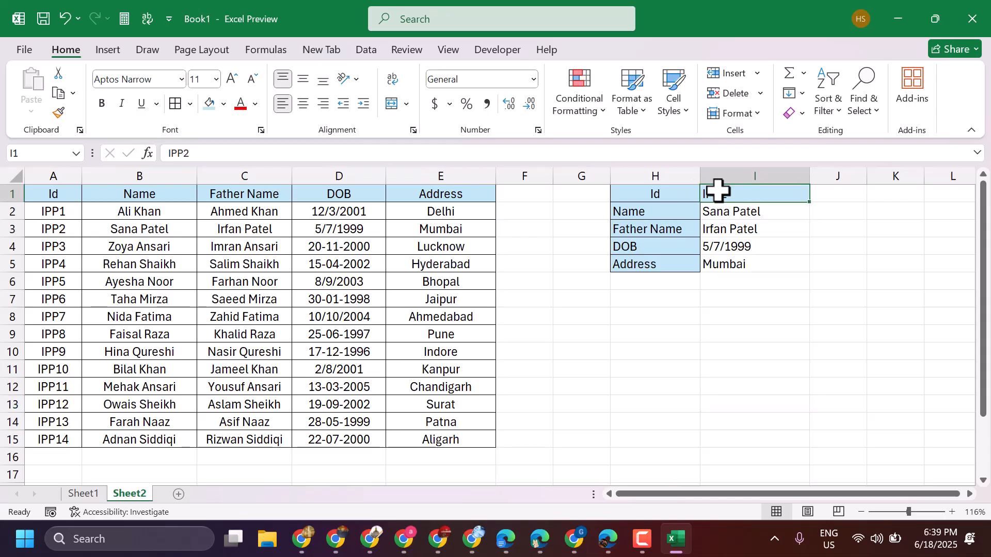
double_click(721, 192)
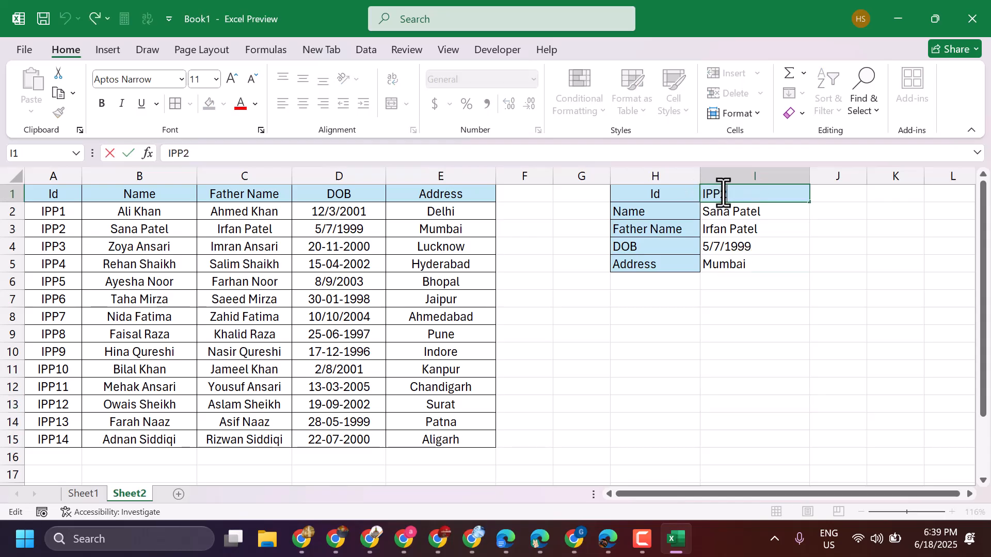
key("BackSpace")
type("3")
key("Return")
left_click(749, 366)
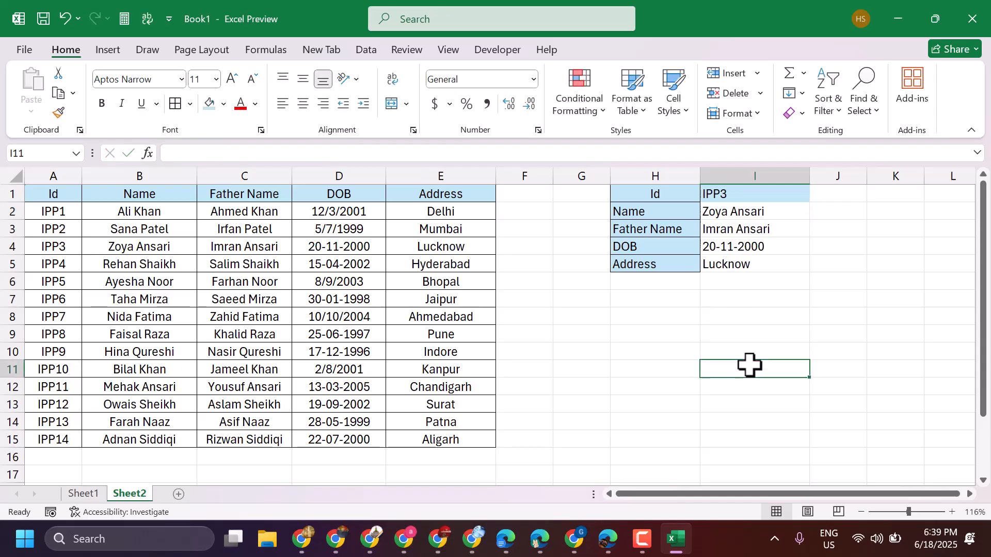